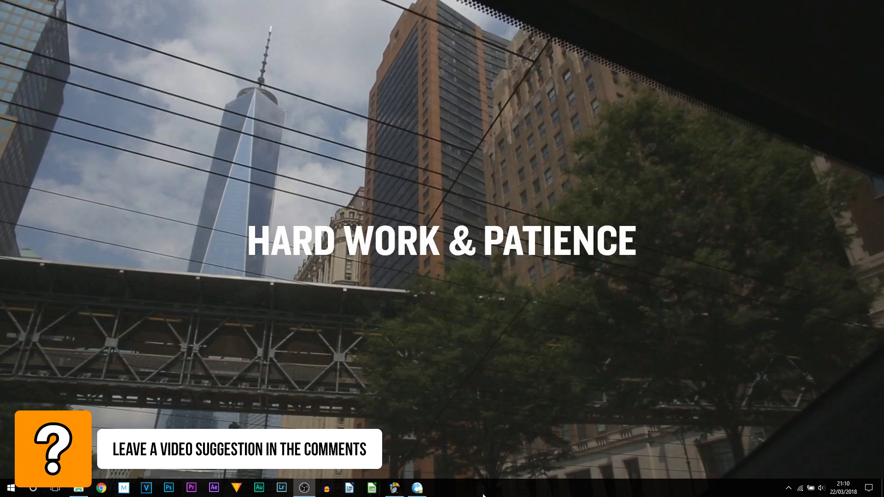
- Restore the minimized Any Video Converter window from the taskbar
click(417, 488)
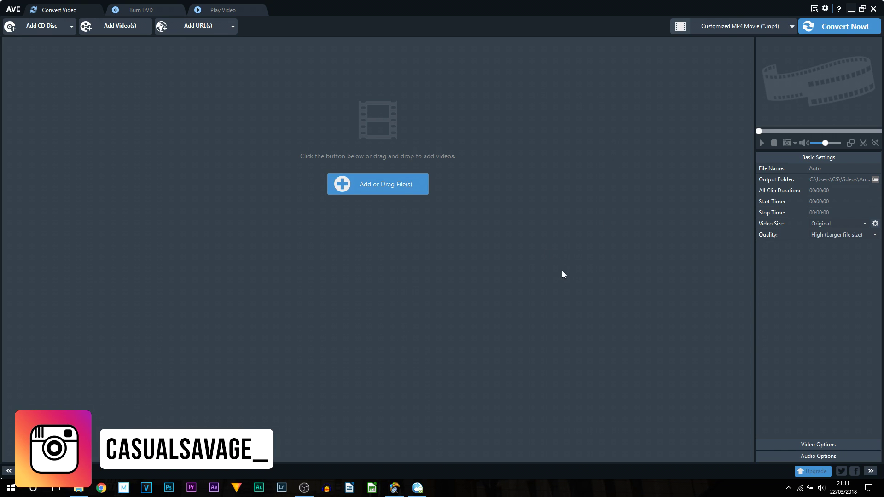
click(824, 472)
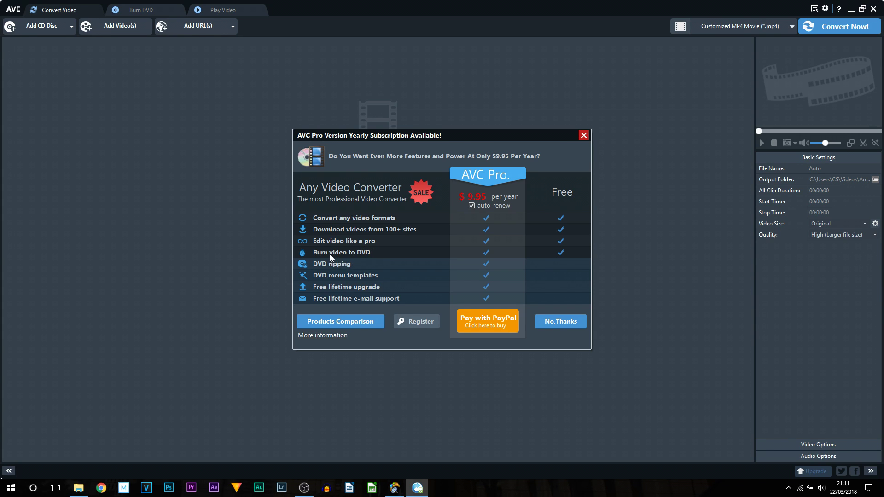
click(543, 323)
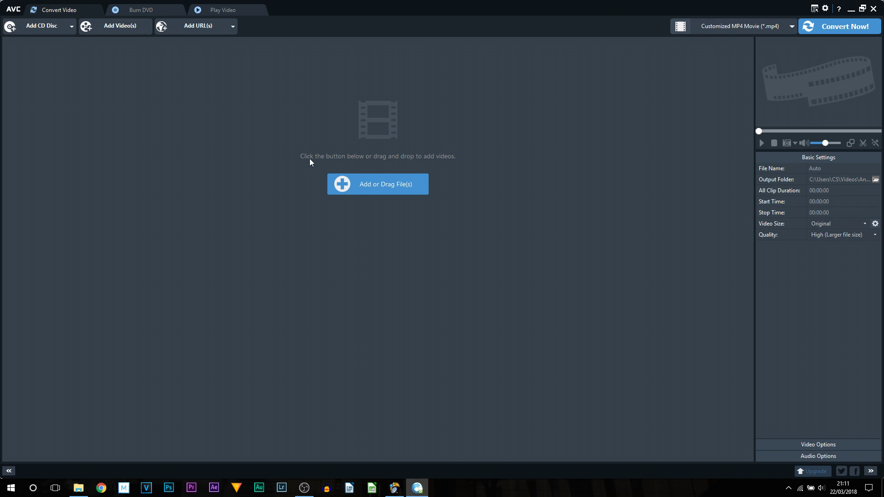
click(364, 194)
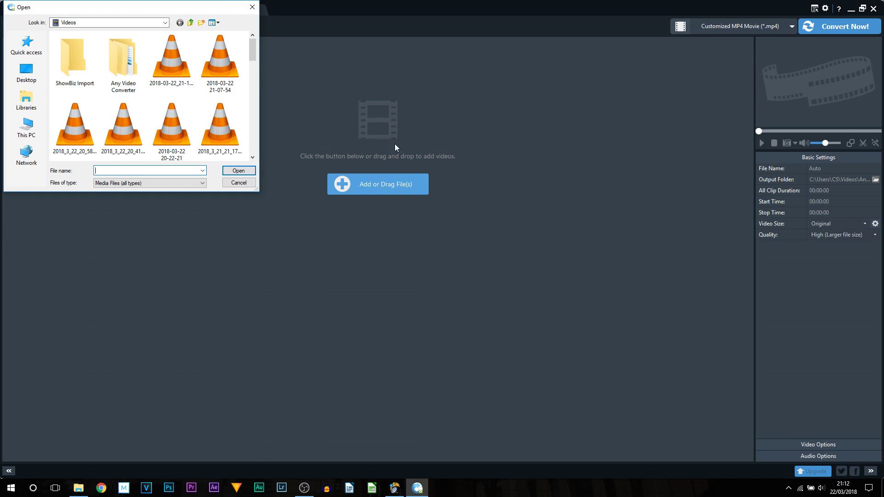
click(219, 70)
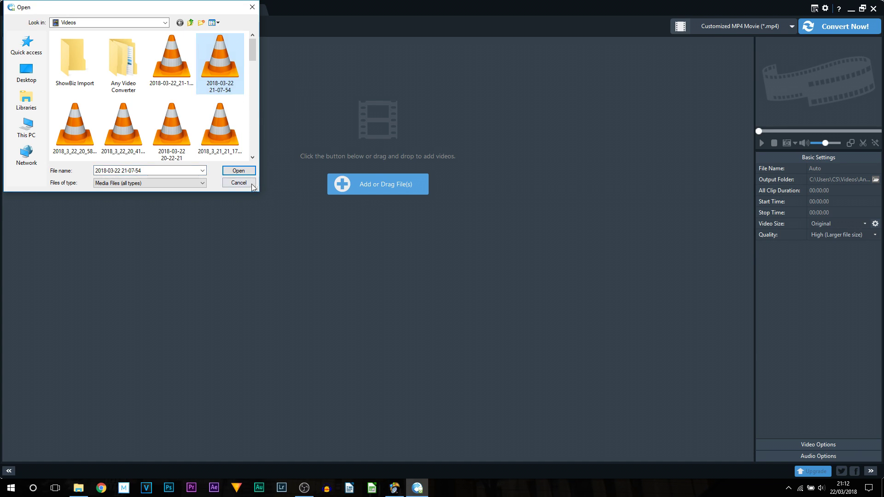
click(234, 171)
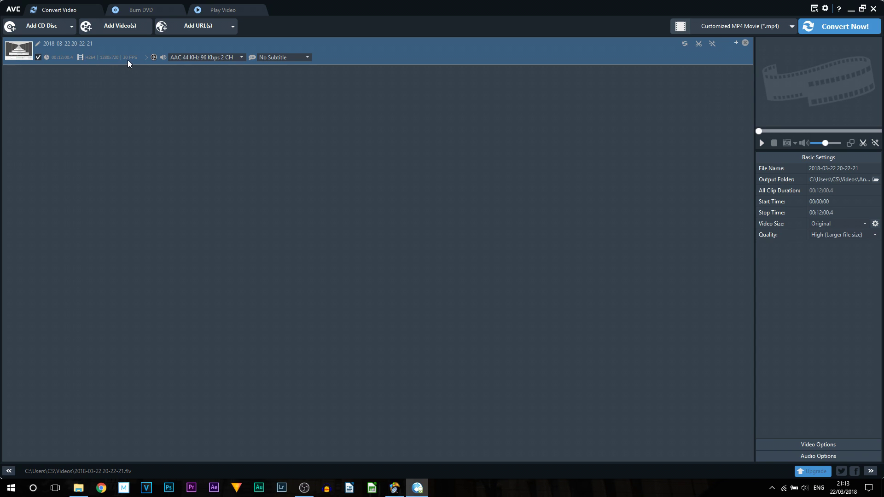
click(192, 59)
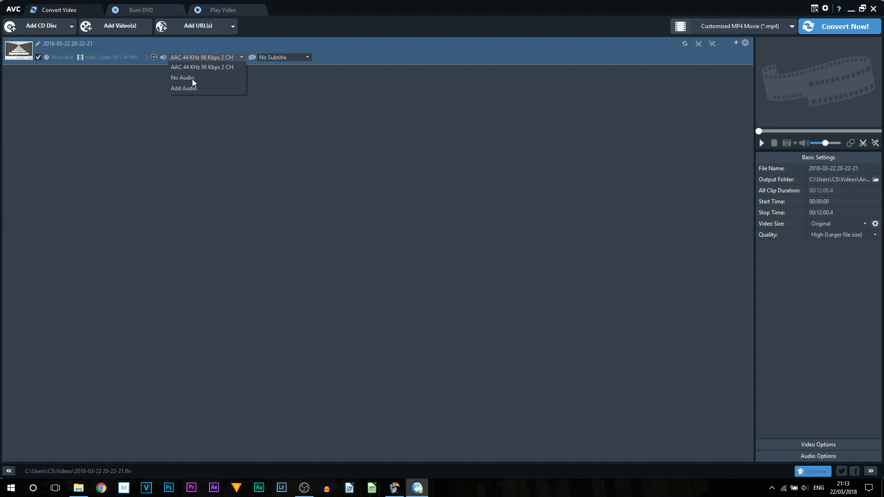
click(227, 67)
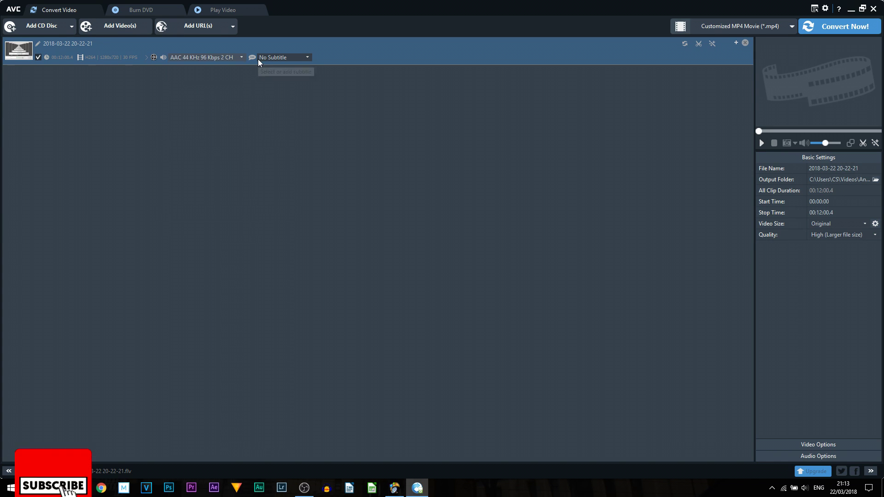
click(269, 58)
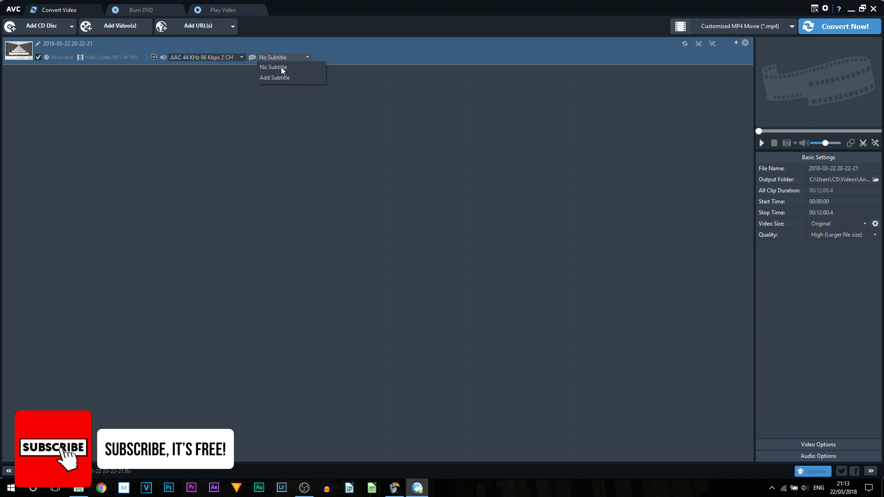
click(281, 67)
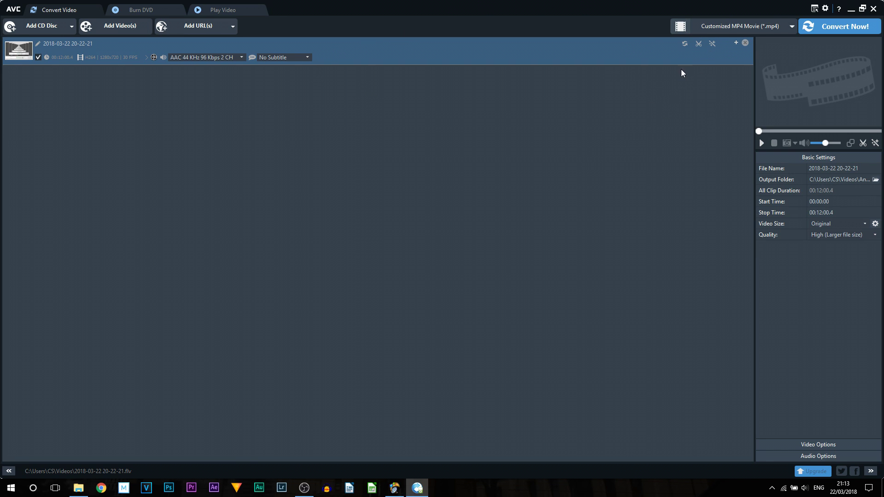
click(699, 44)
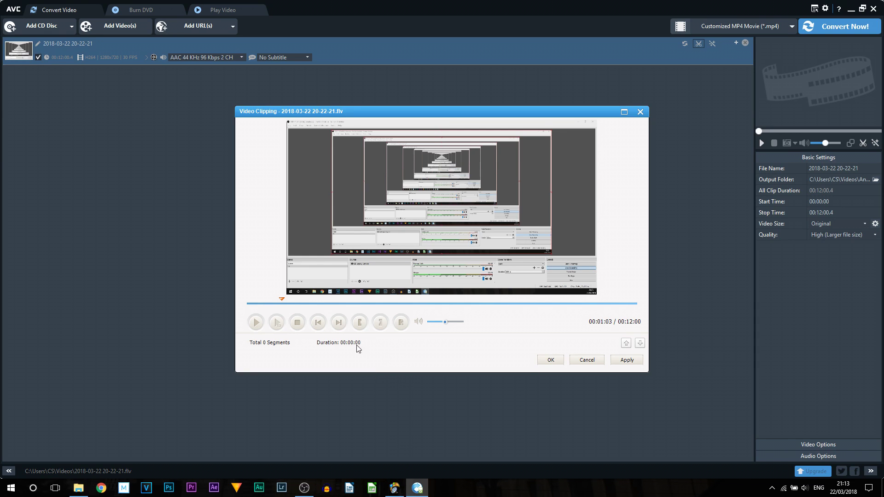
click(360, 323)
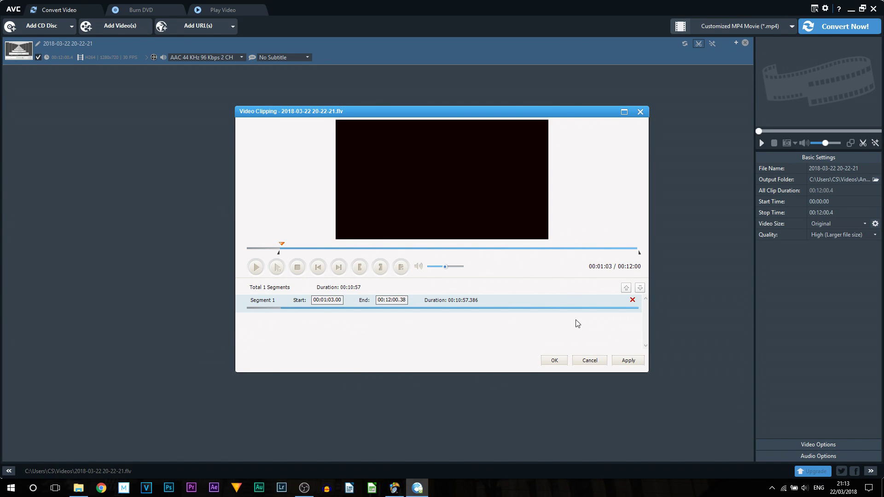
click(297, 244)
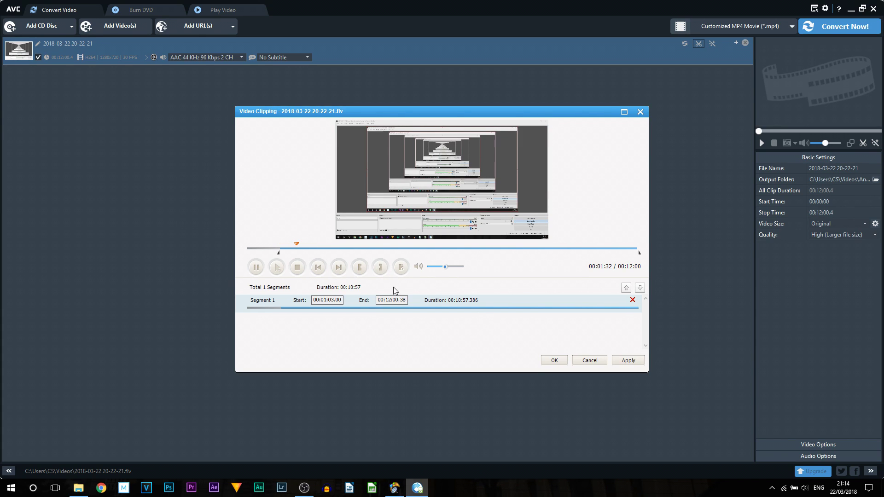
click(385, 268)
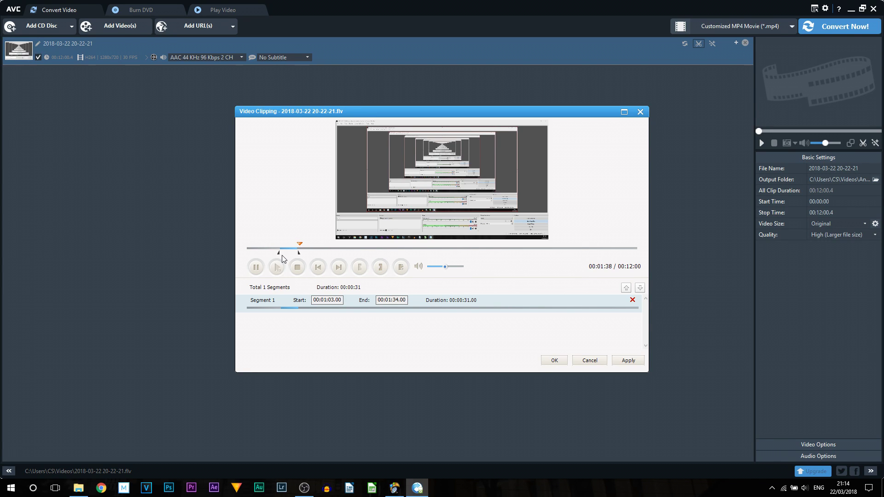
click(297, 267)
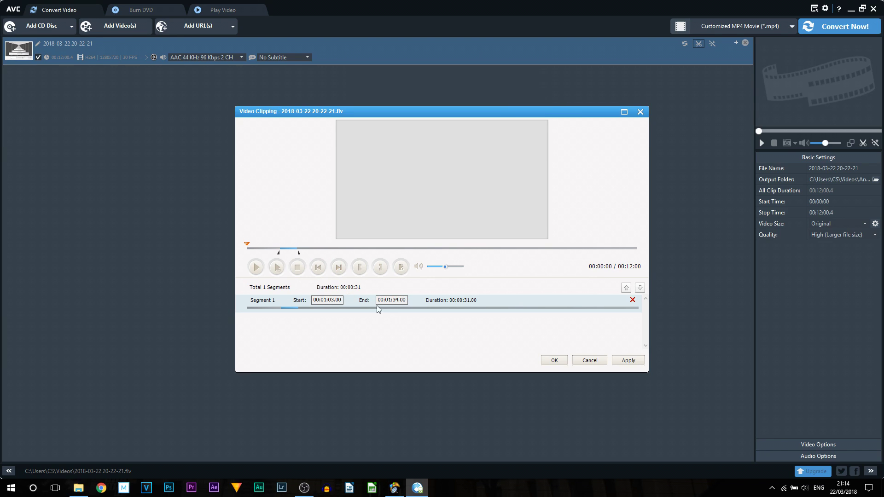
click(590, 361)
click(711, 44)
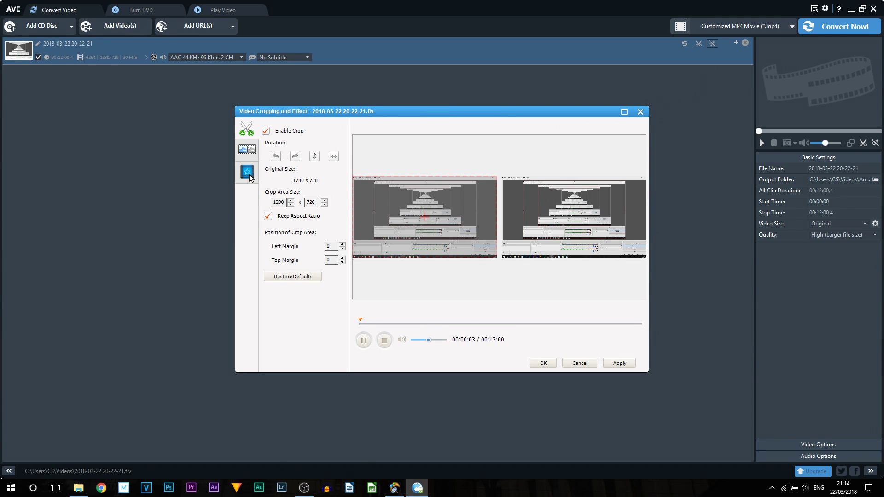
click(247, 150)
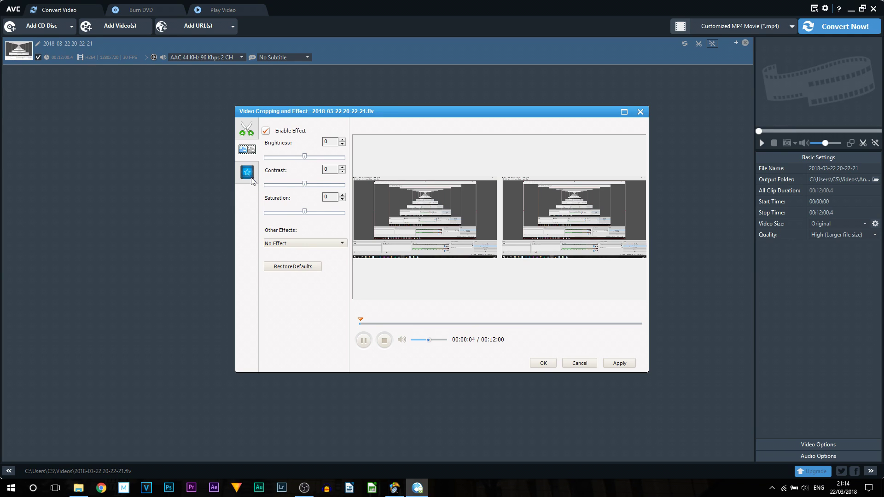
click(248, 173)
key(Escape)
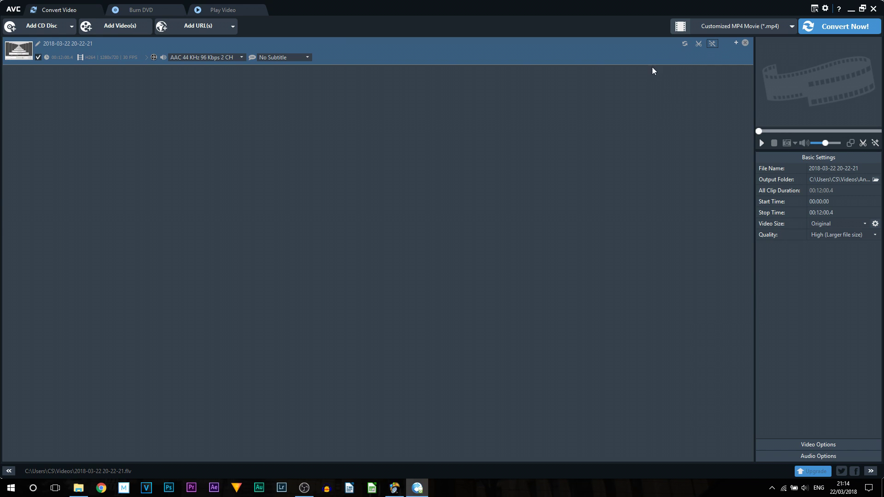
click(732, 29)
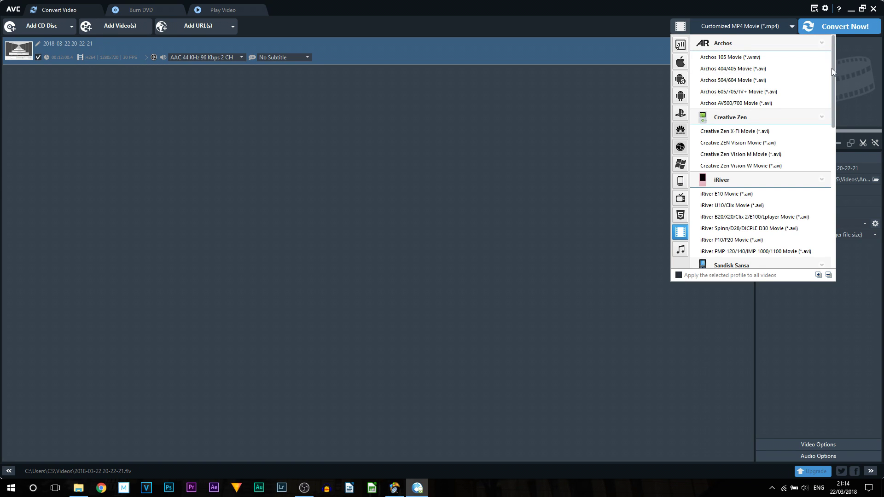
- Scroll the output profile list and browse the Apple iPhone and Google Android profiles
drag(832, 69, 836, 250)
drag(842, 179, 832, 59)
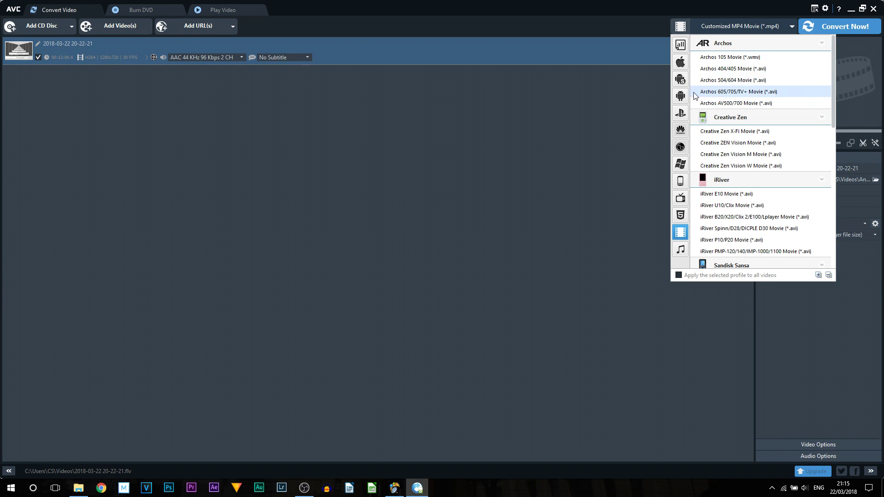
click(682, 63)
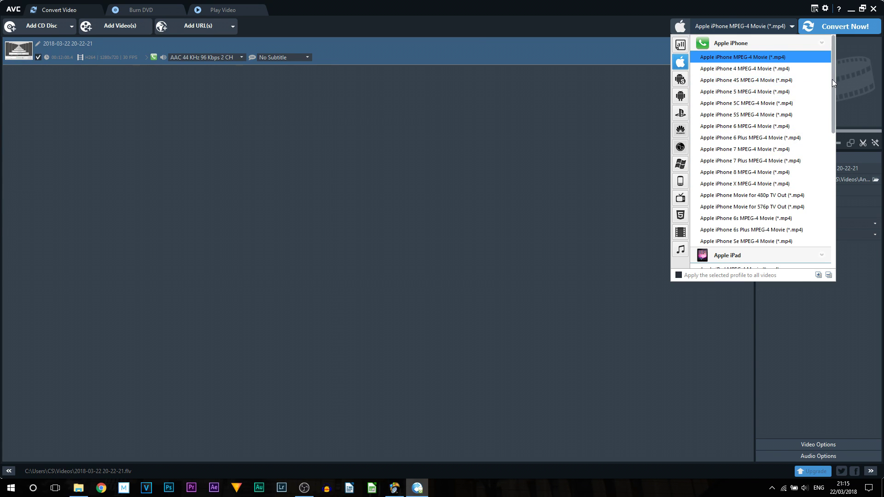
mouse_move(832, 79)
mouse_down()
mouse_move(836, 233)
mouse_move(837, 75)
mouse_up()
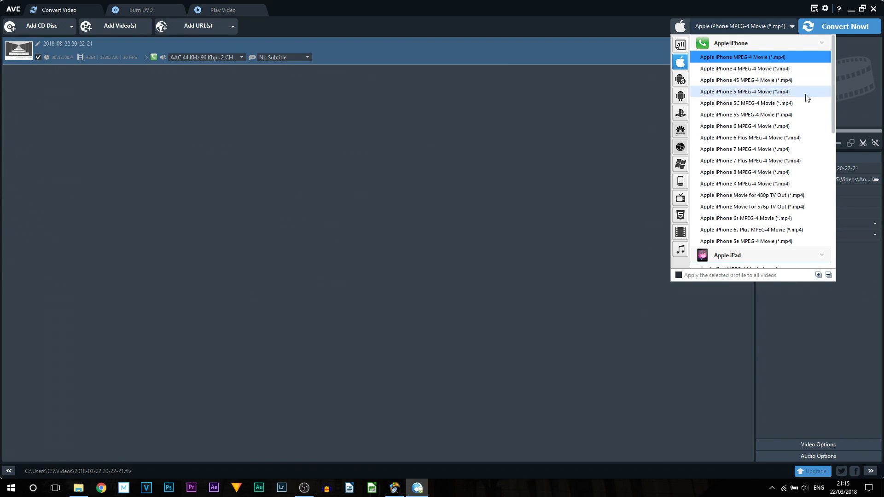
click(681, 96)
- Browse the Mobile Phones and Video Files profiles, then choose Customized MP4 Movie (*.mp4)
scroll(755, 123, down, 1)
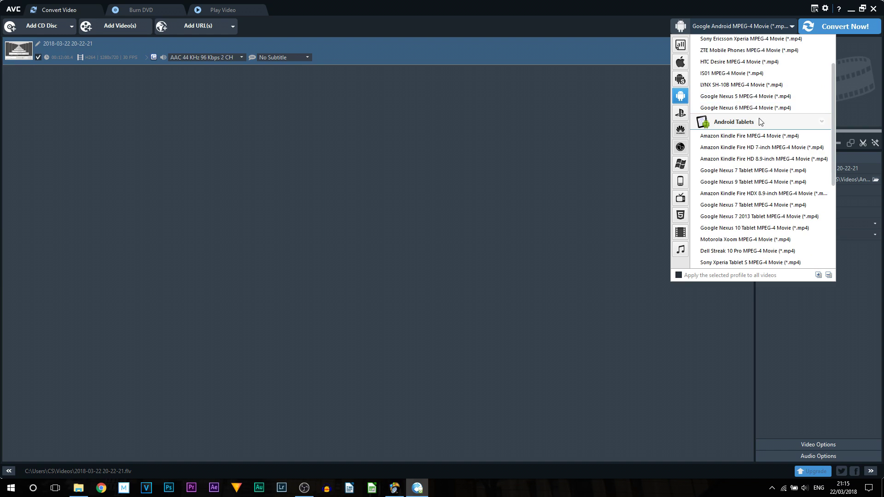
click(680, 185)
click(685, 146)
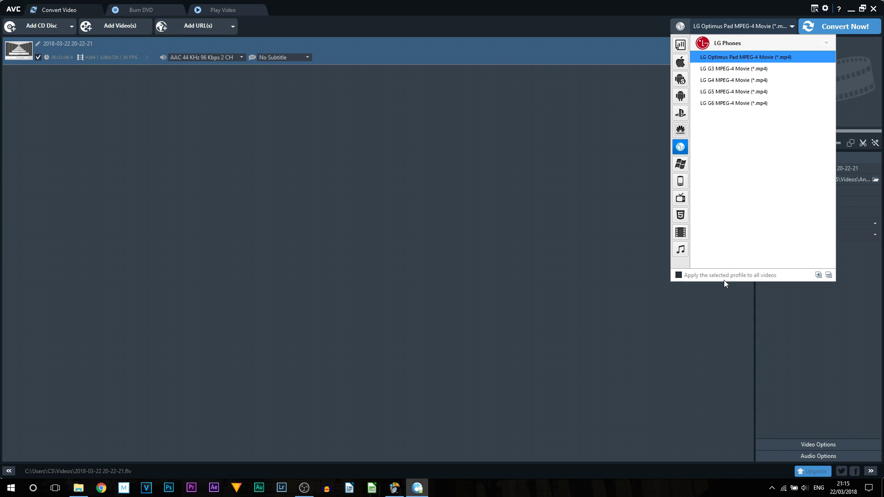
click(680, 232)
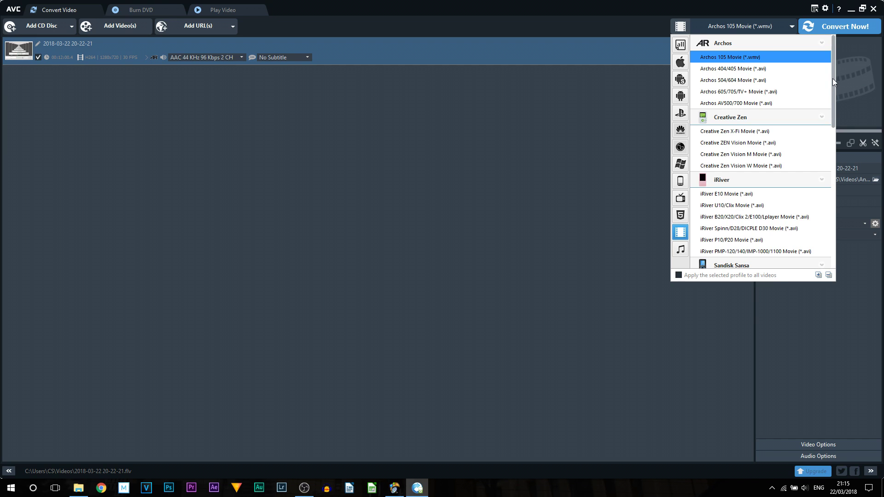
drag(832, 78, 836, 198)
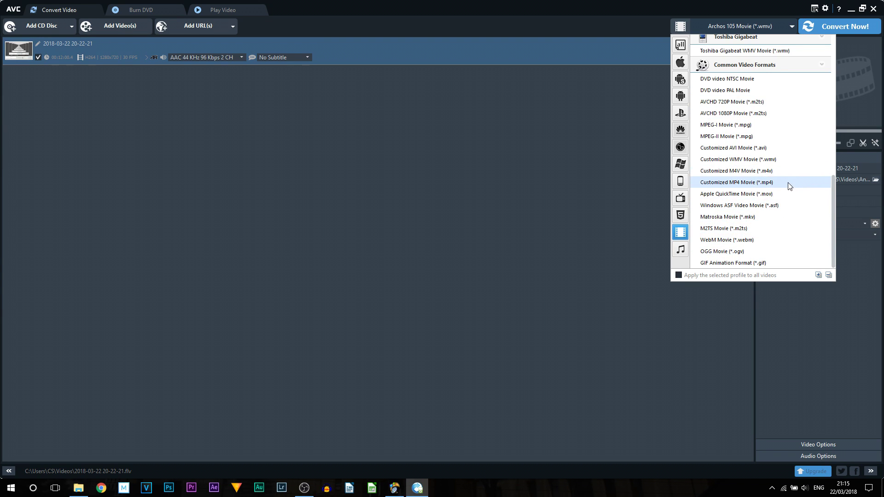
click(760, 183)
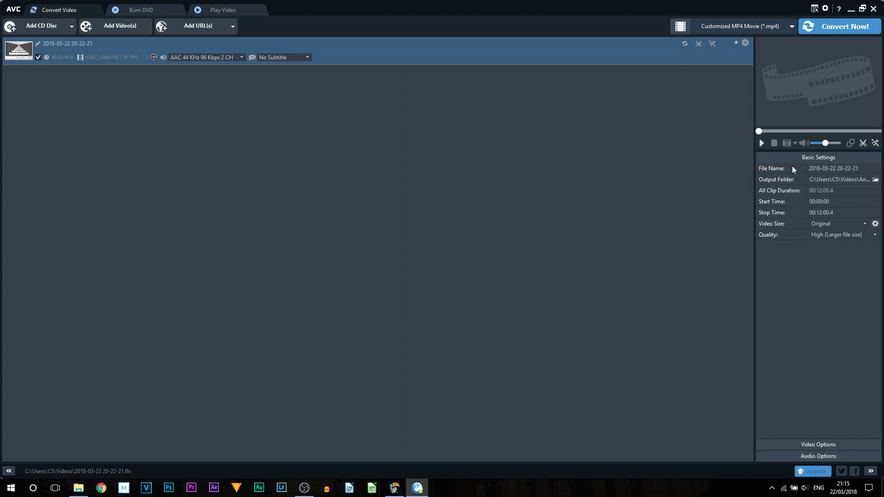
click(836, 169)
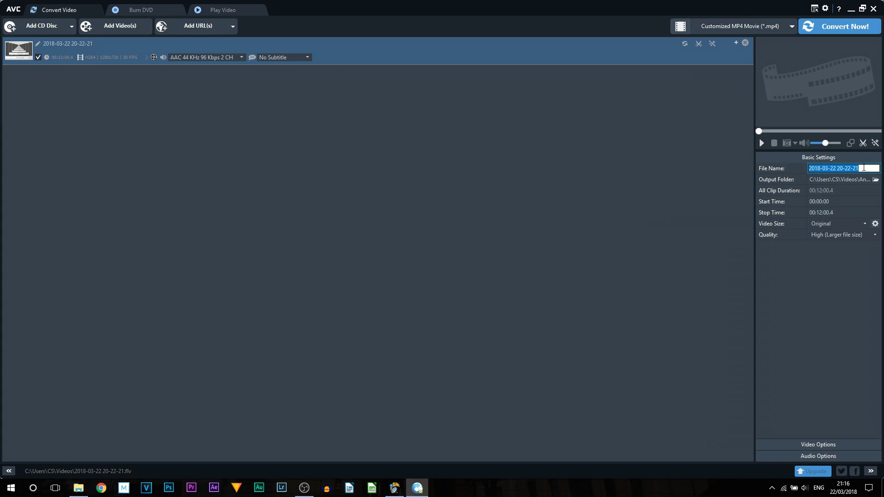
- Name the clip's output file 'output' in Basic Settings
text(puttpu)
key(Return)
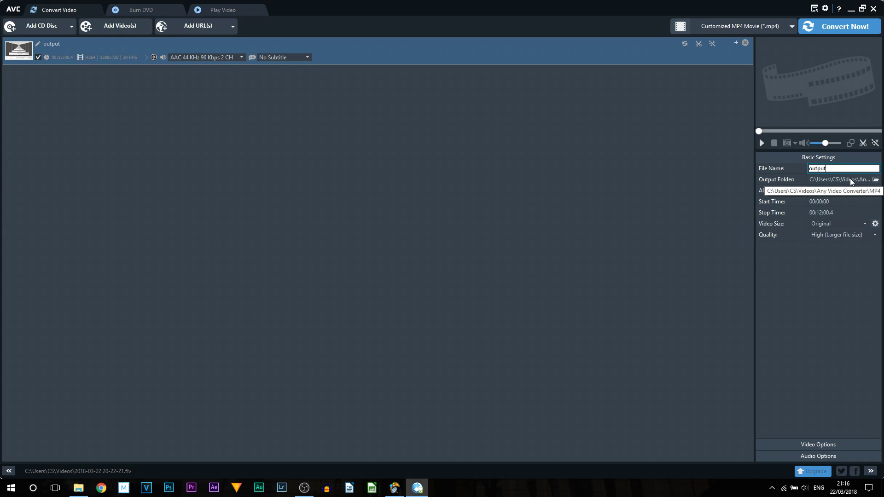
click(837, 278)
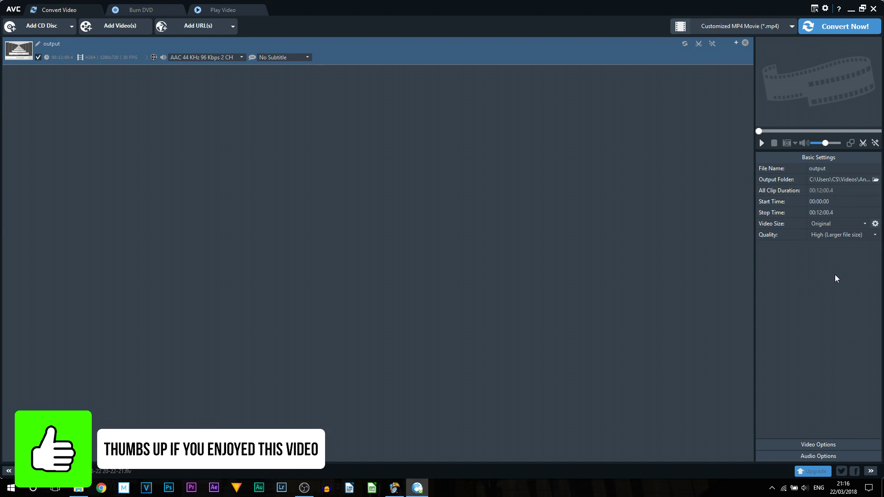
click(821, 201)
- Keep start at 00:00:00, set video size to 1280x720 and quality to High (Larger file size)
click(800, 239)
click(826, 224)
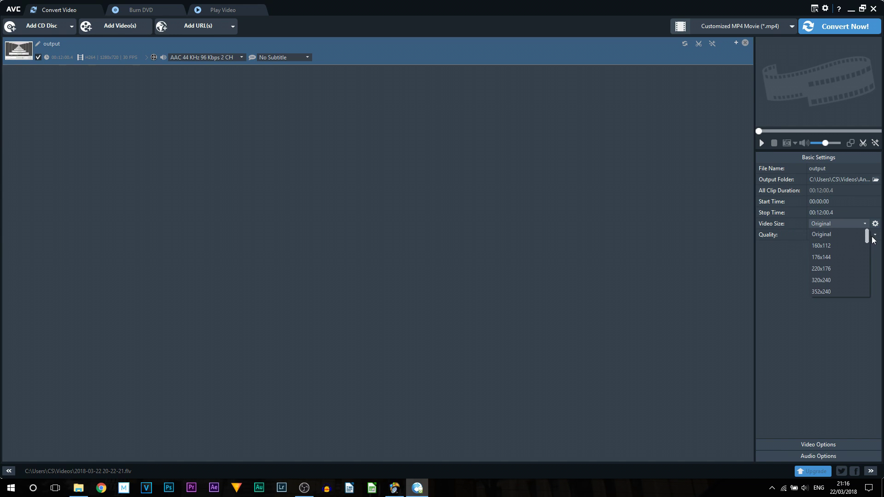
drag(868, 237, 849, 294)
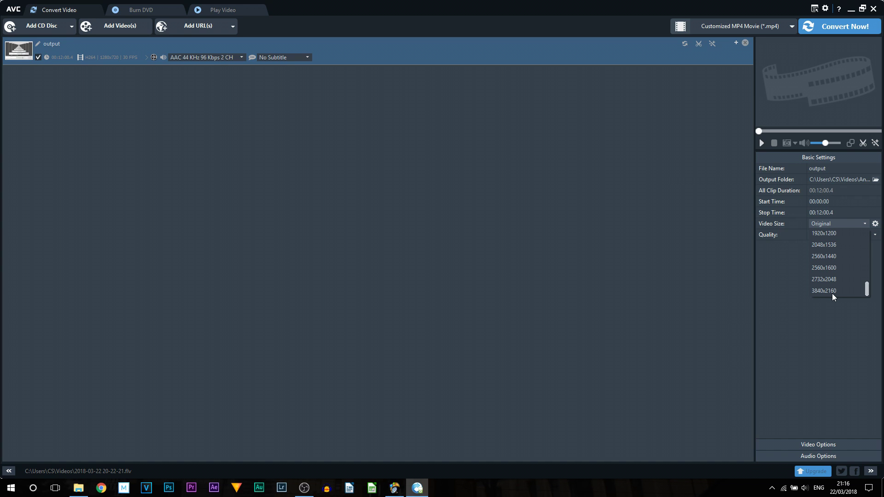
click(824, 223)
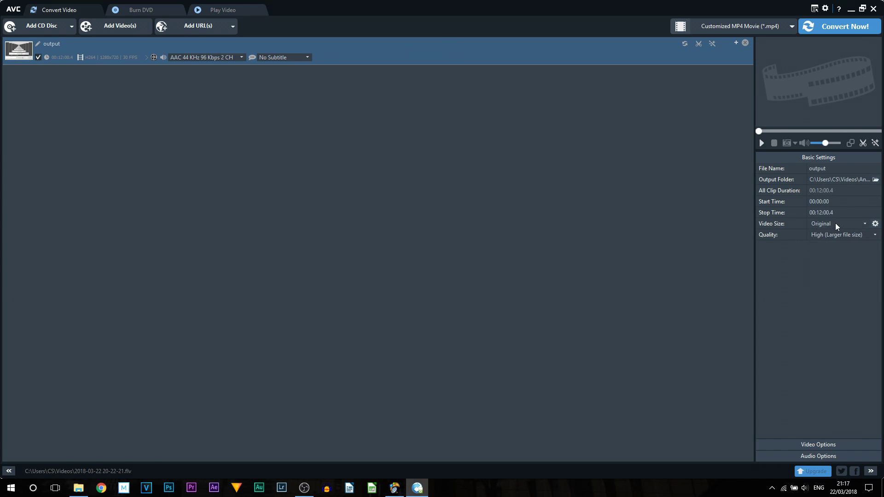
click(840, 224)
scroll(838, 257, down, 3)
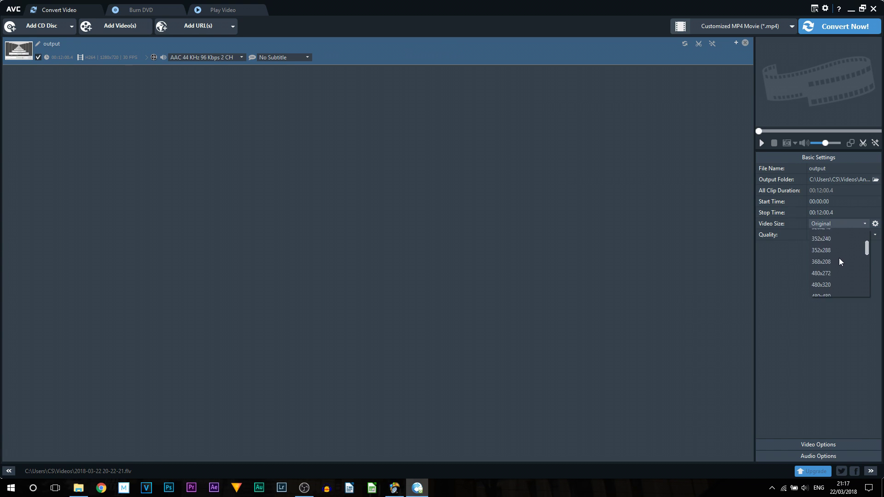
scroll(841, 246, down, 3)
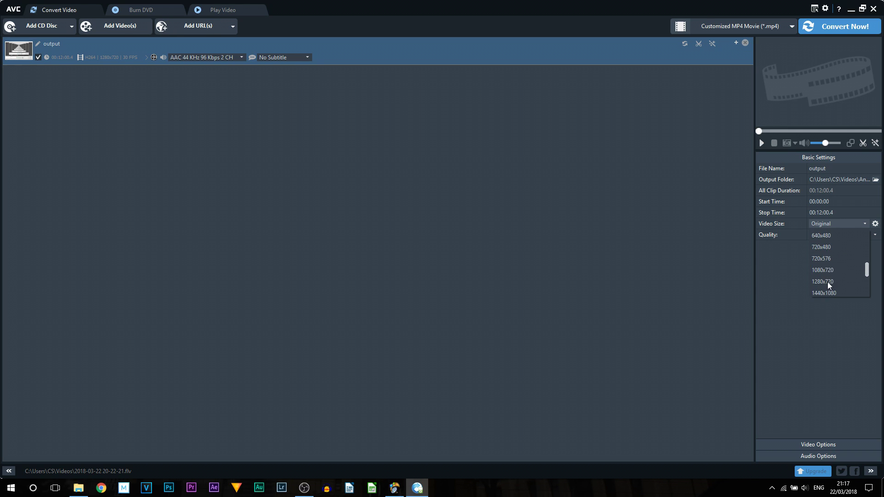
click(824, 281)
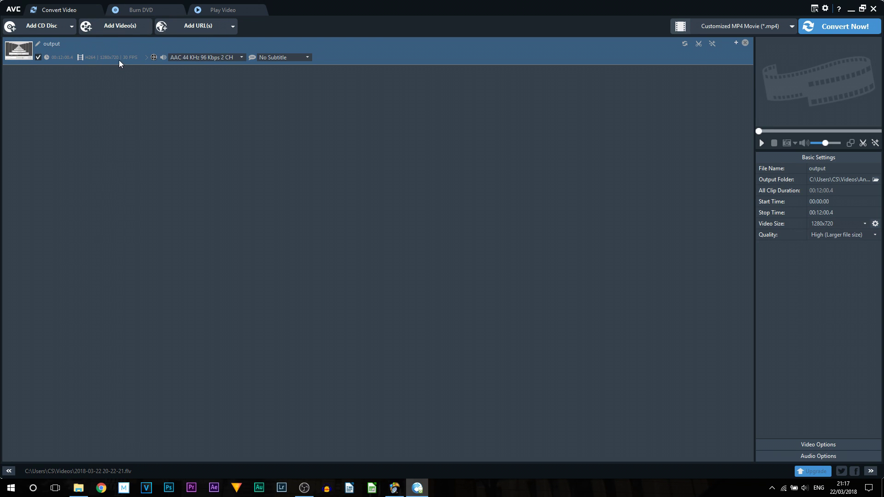
click(828, 236)
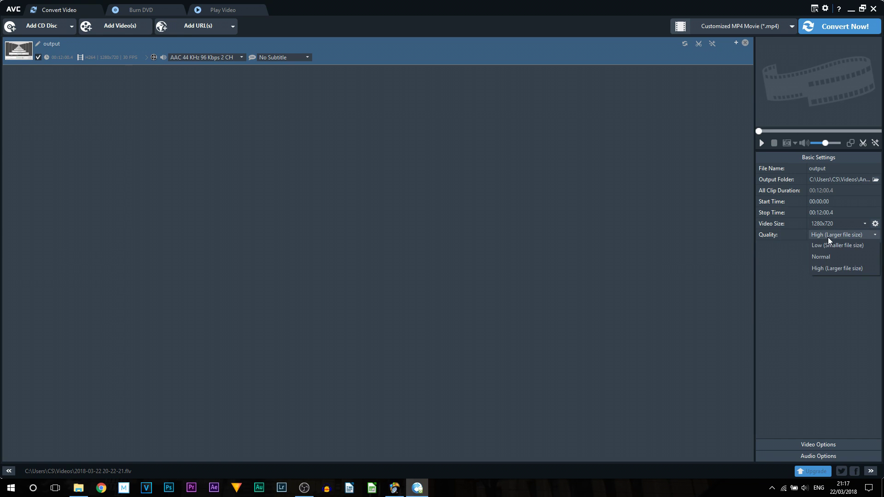
click(842, 269)
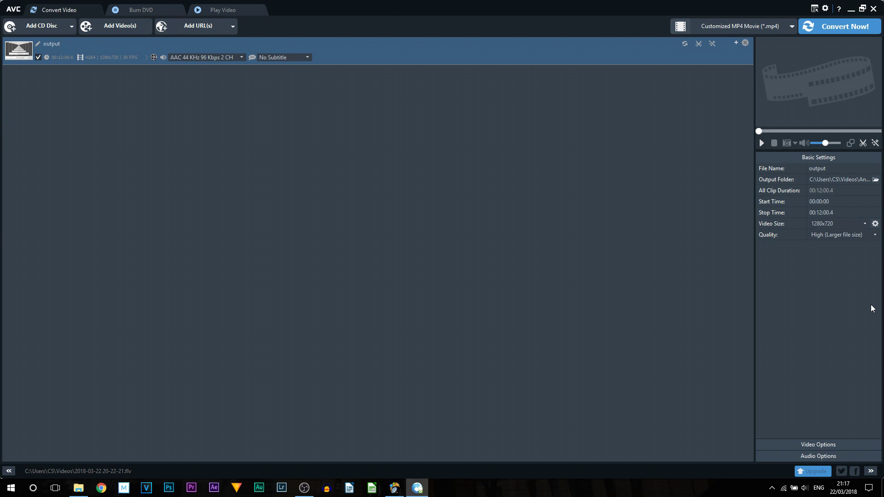
- Check the video aspect and audio bitrate options, keeping bitrate 128, then play the preview
click(817, 445)
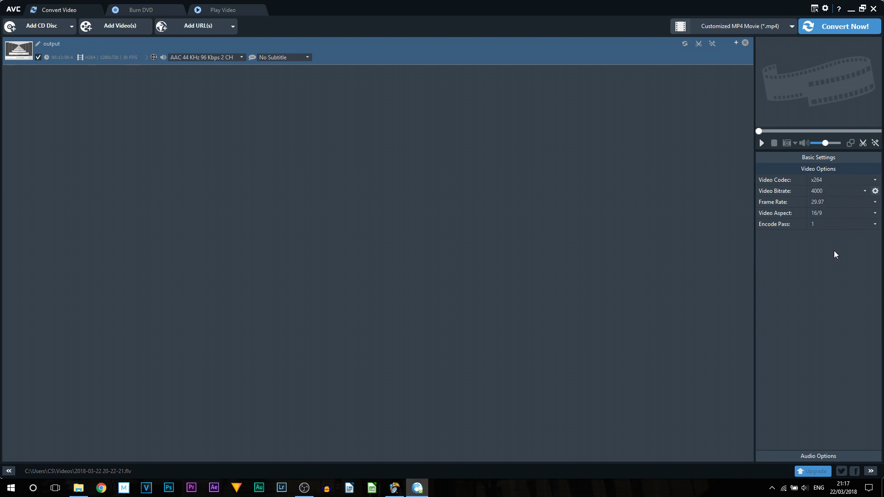
click(836, 214)
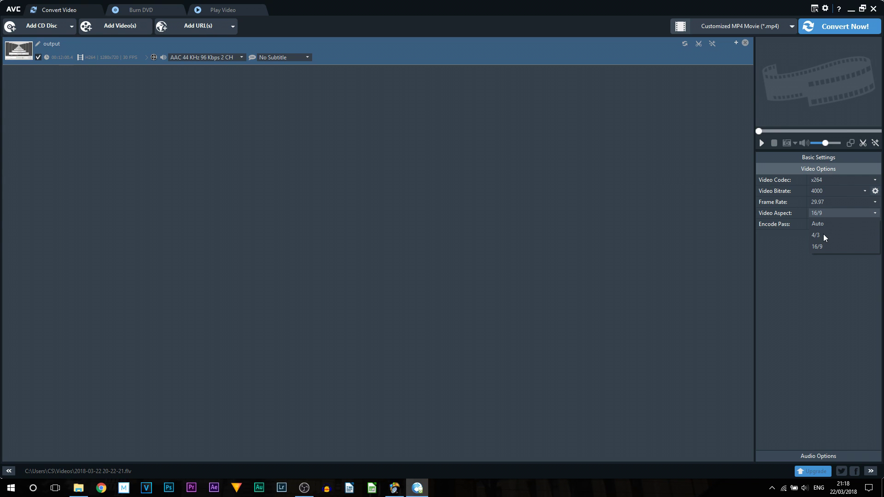
click(820, 279)
click(816, 455)
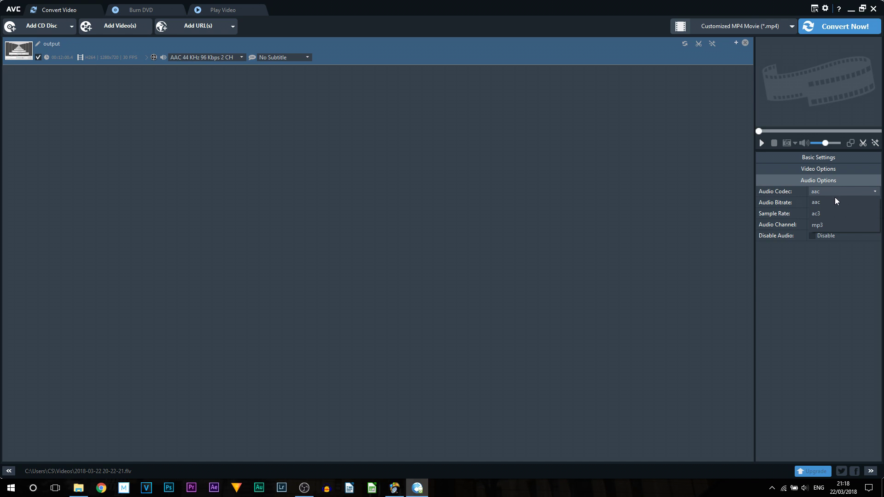
click(833, 207)
click(824, 302)
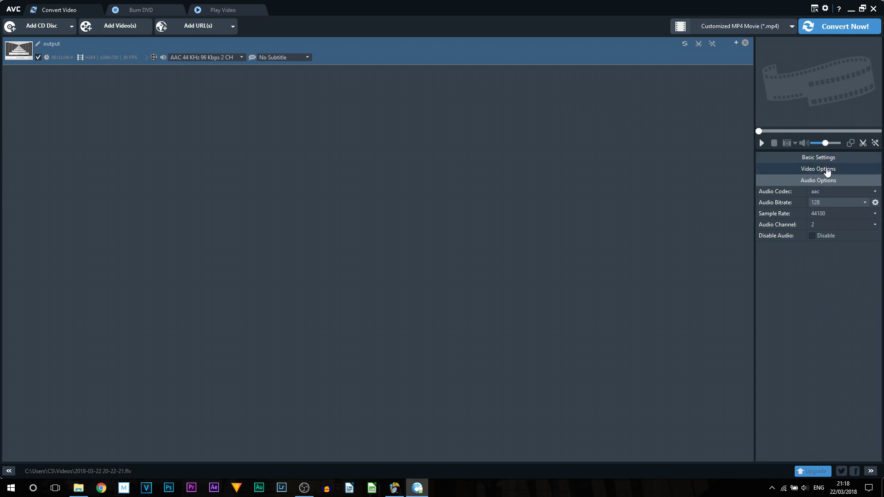
click(766, 131)
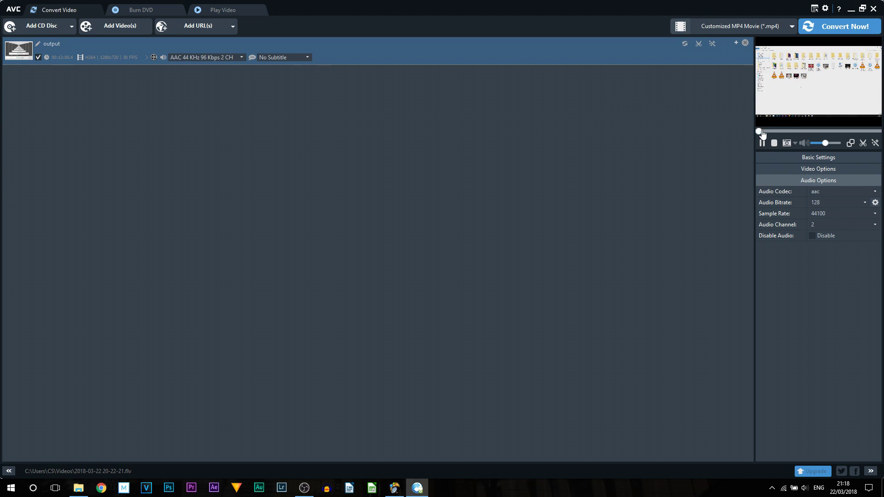
- Pause the preview, convert 'output' to MP4, and close the output folder window
click(762, 143)
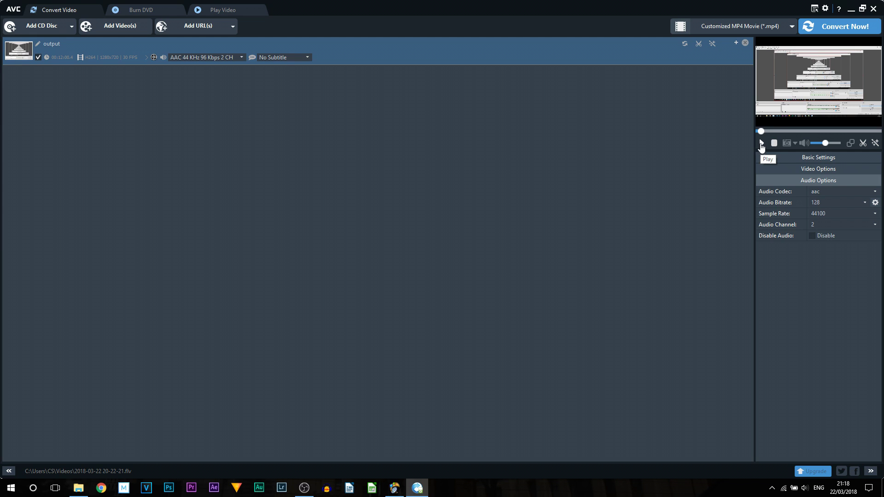
click(838, 35)
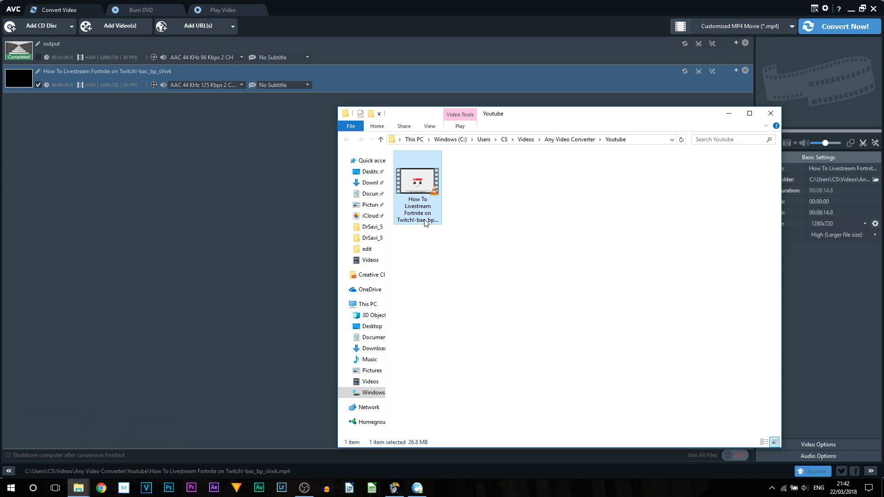
click(770, 113)
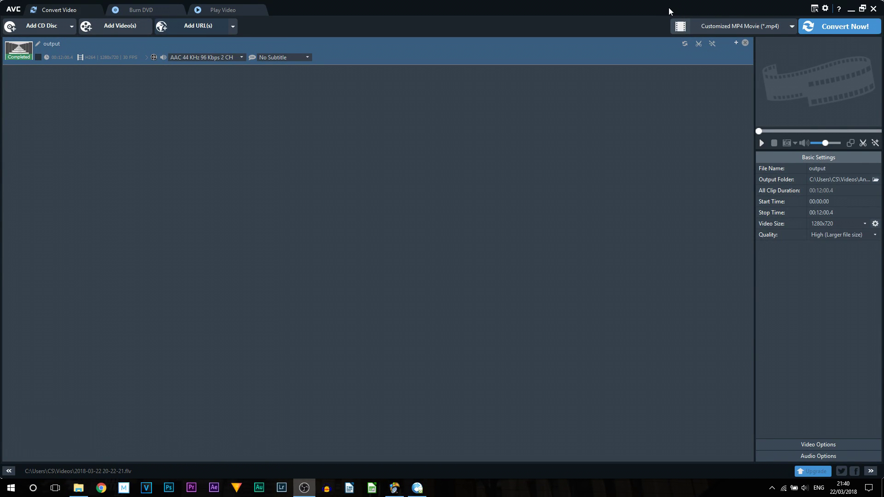
click(669, 7)
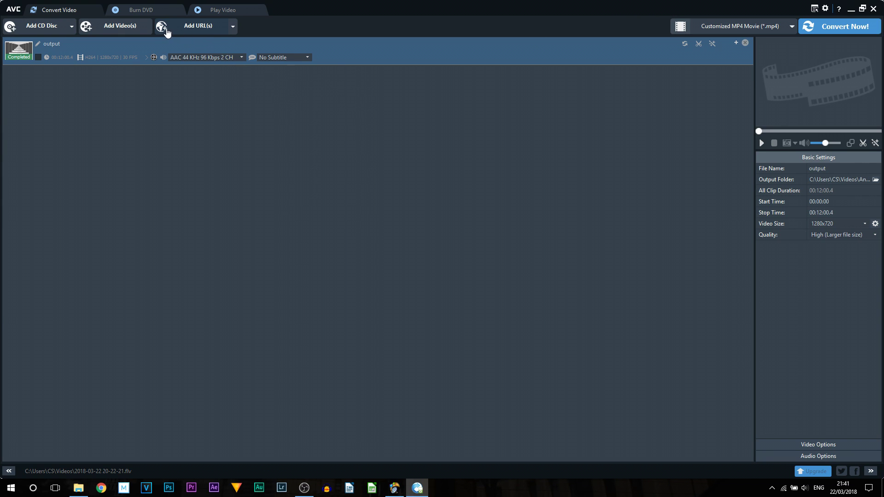
click(190, 31)
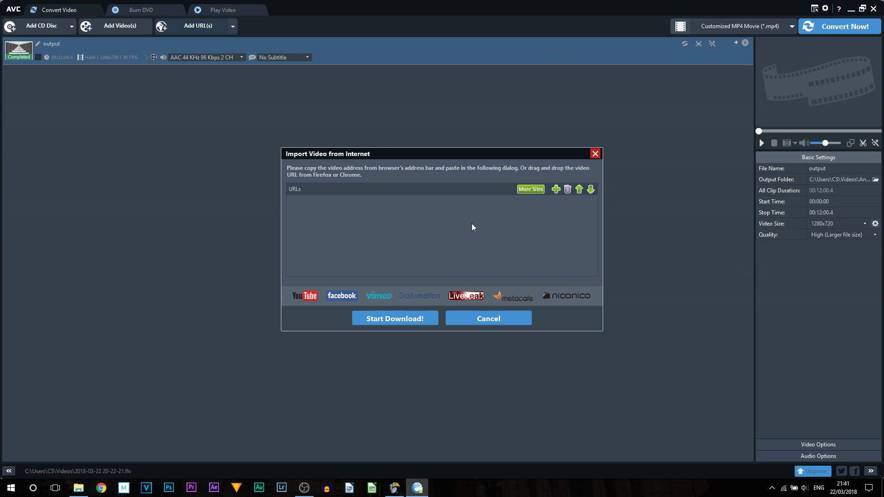
text(https://youtu.be/bac_bp_sVwk)
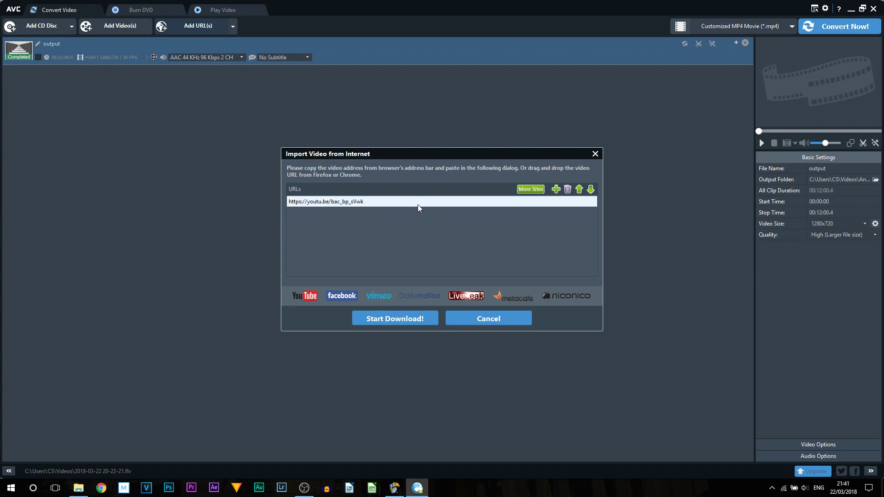
click(427, 322)
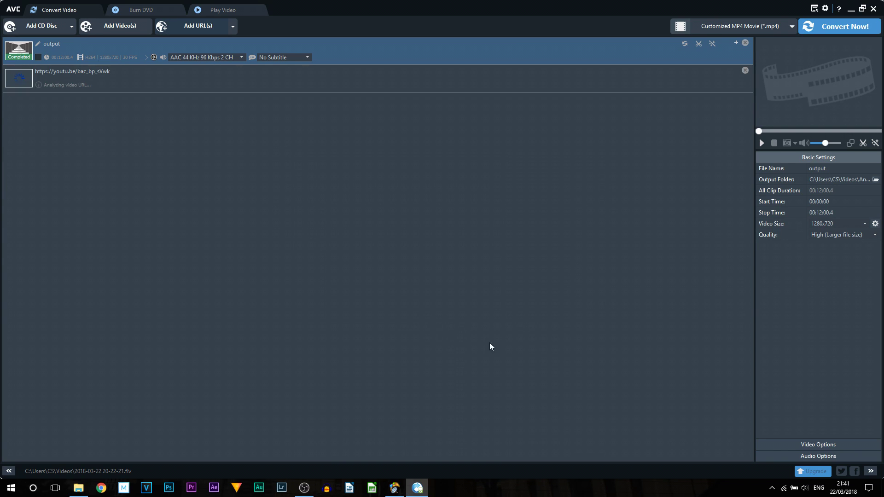
- Open the source file location of the downloaded Fortnite video in File Explorer
click(70, 78)
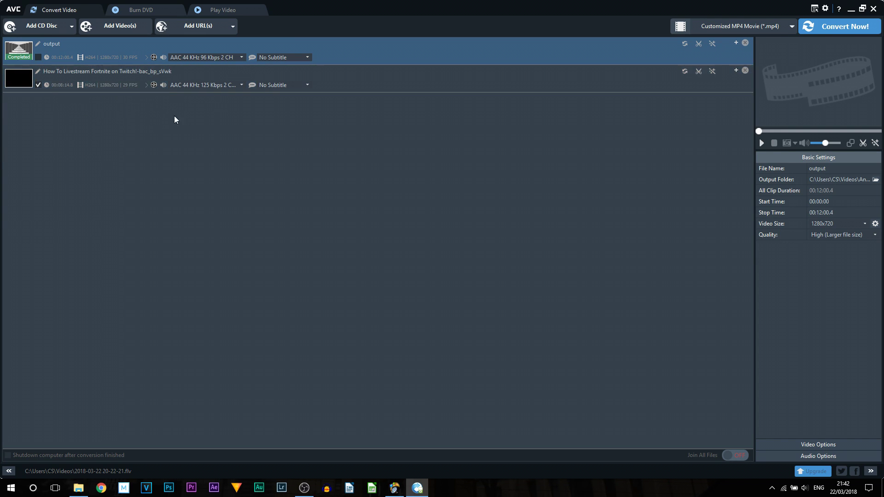
click(320, 79)
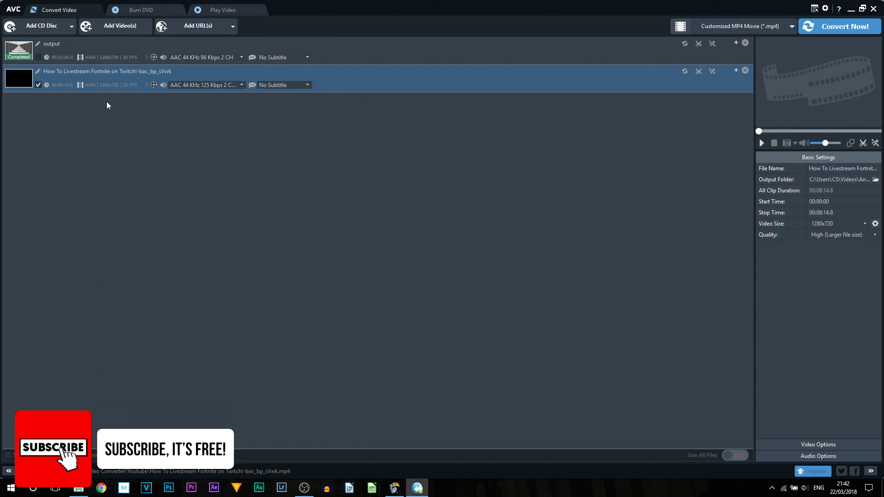
right_click(335, 77)
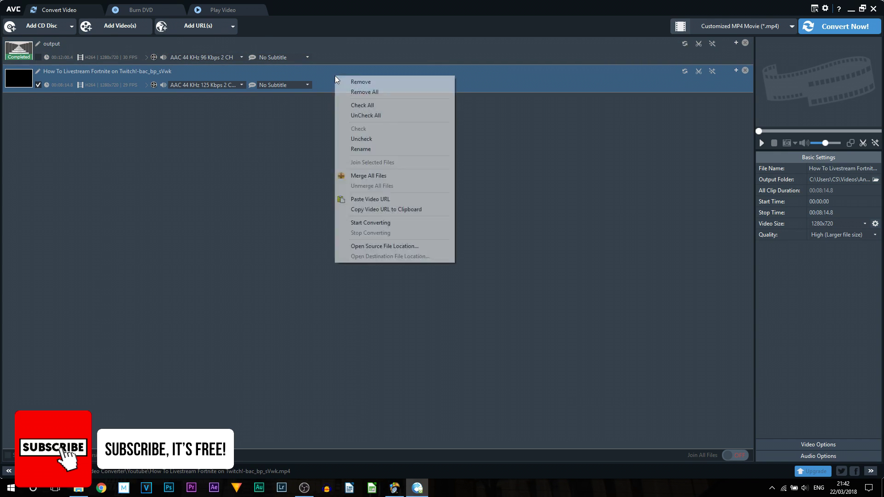
click(422, 247)
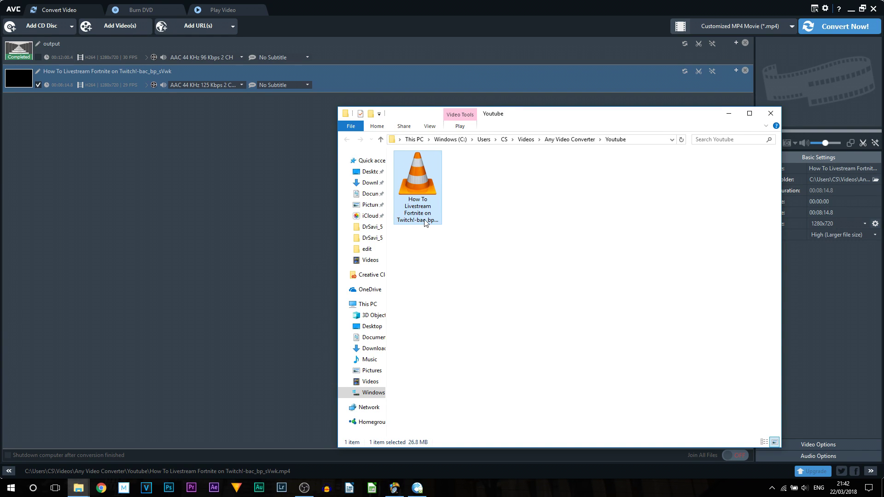